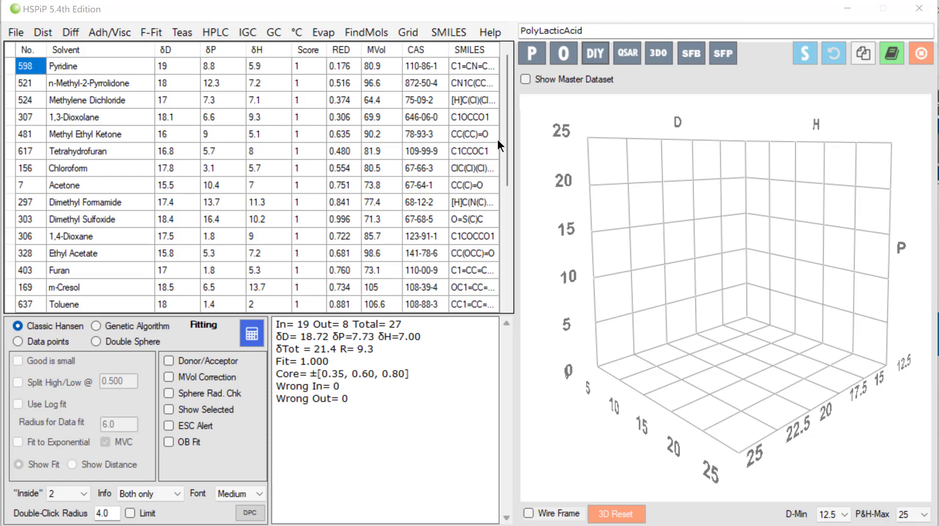
- Estimate ethanol from SMILES CCO (15.6, 9.3, 17.2) and rotate its 3D model
left_click(595, 53)
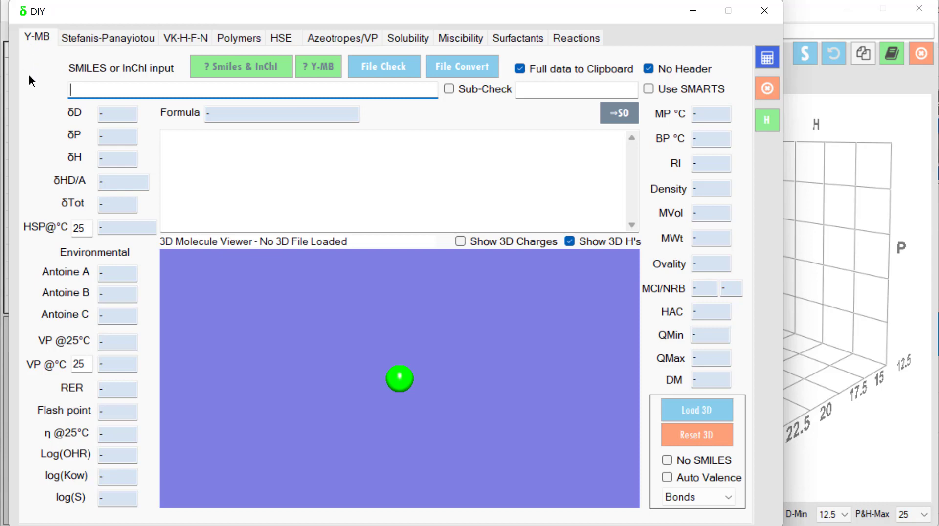
type("CCO")
left_click(765, 53)
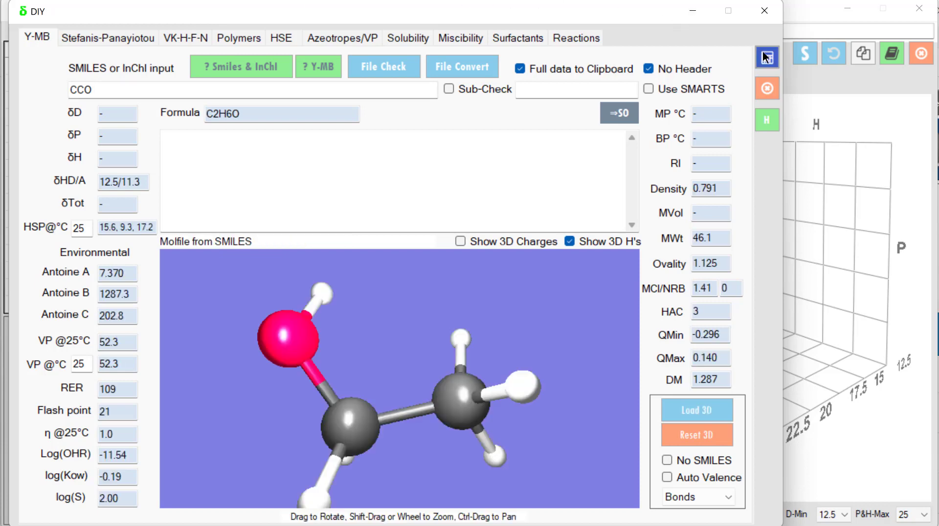
left_click_drag(467, 407, 405, 435)
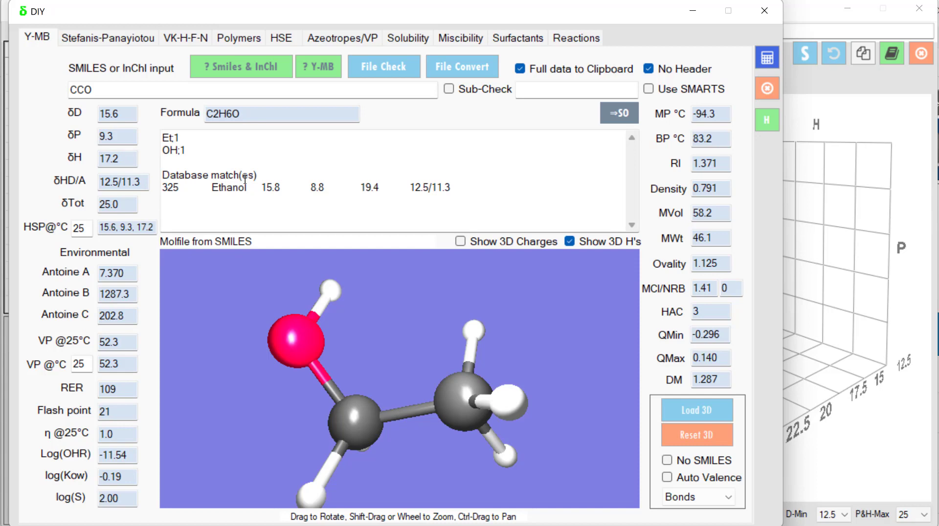
- Load Capsaicin.mol from Examples for its estimates, then switch to ChemSpider's paracetamol page
left_click(679, 403)
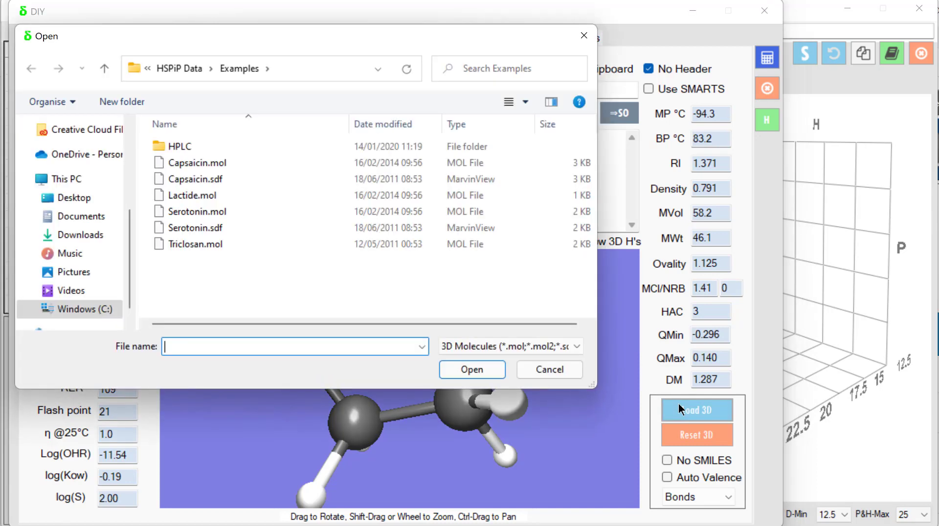
double_click(218, 164)
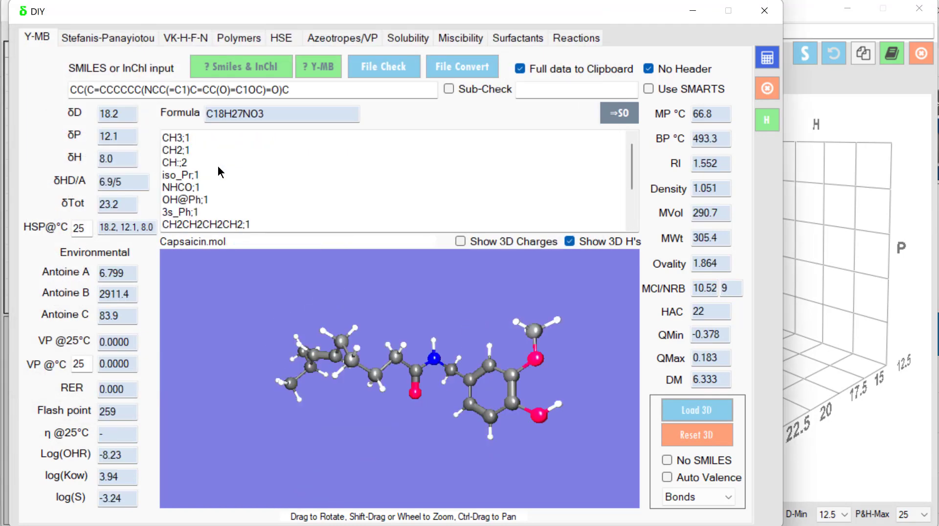
left_click_drag(526, 373, 474, 386)
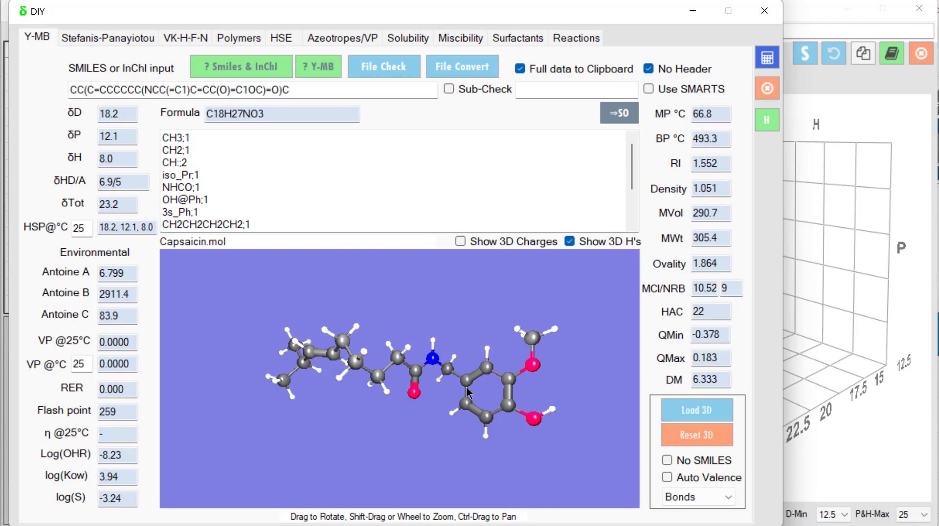
key("alt+Tab")
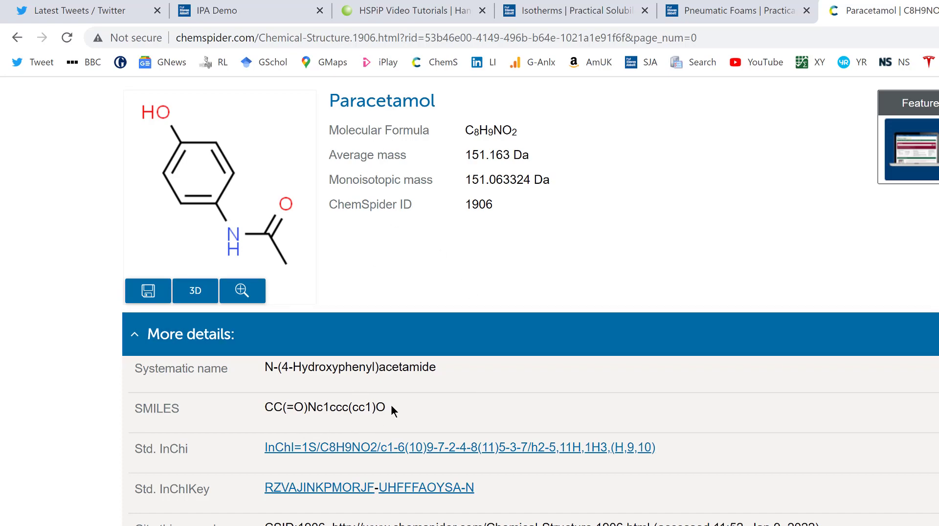
- Copy paracetamol's SMILES CC(=O)Nc1ccc(cc1)O from ChemSpider and return to HSPiP
left_click_drag(391, 410, 274, 409)
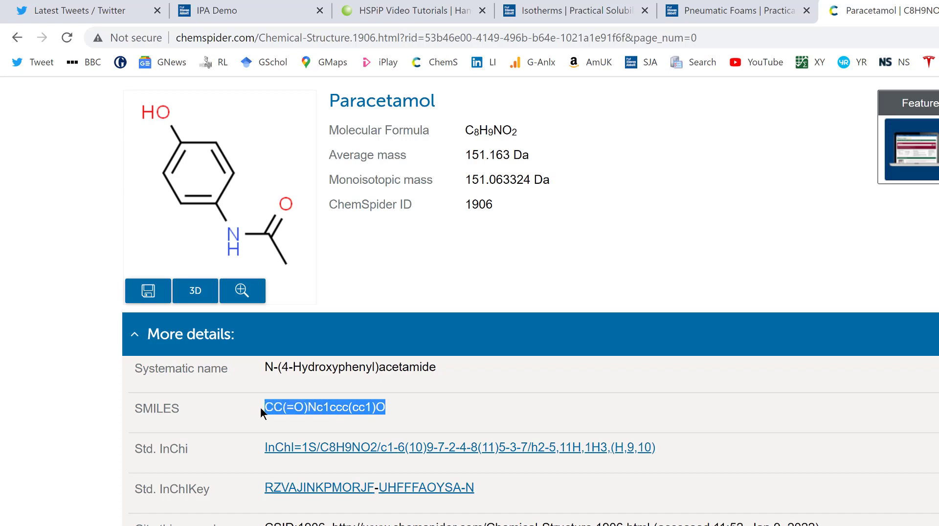
key("alt+Tab")
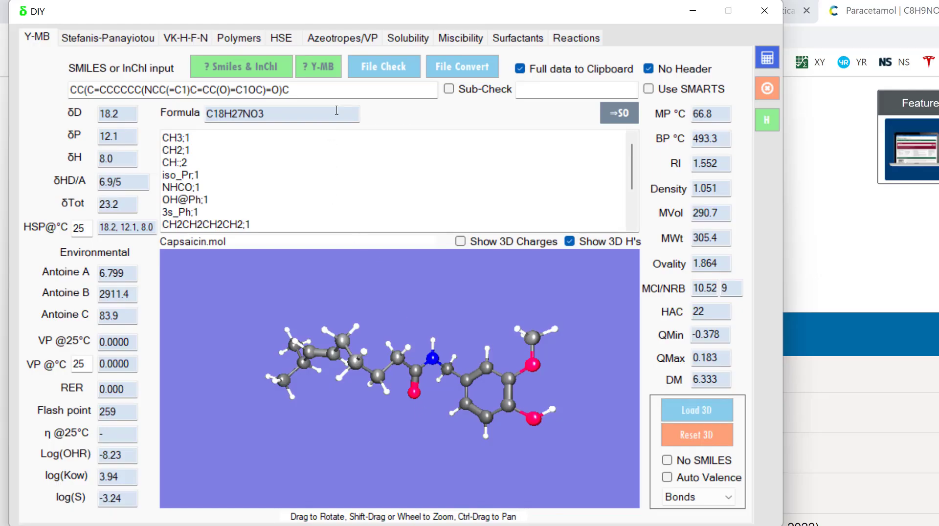
- Paste paracetamol's SMILES over capsaicin's, giving estimates 20.2, 13.3, 14.4
left_click_drag(313, 90, 2, 85)
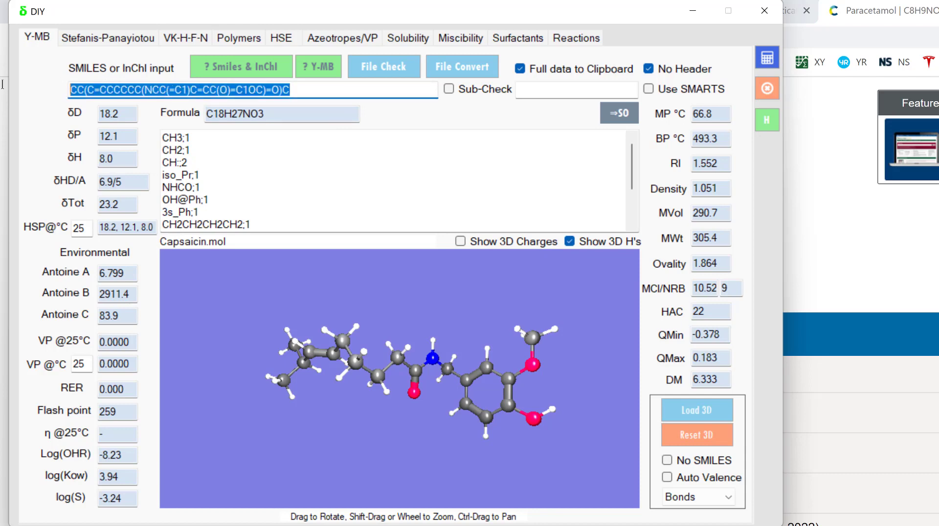
type("CC(=O)Nc1ccc(cc1)O")
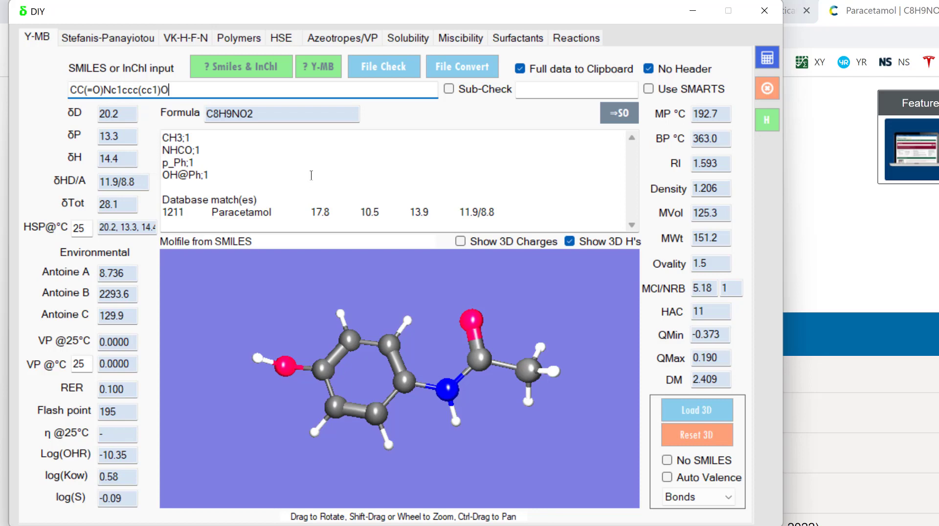
- Batch-convert FCheckTest.txt, overwriting FCheckTest.hsdx, FCheckTest.sofx and FCheckTest_Full.txt
left_click(445, 67)
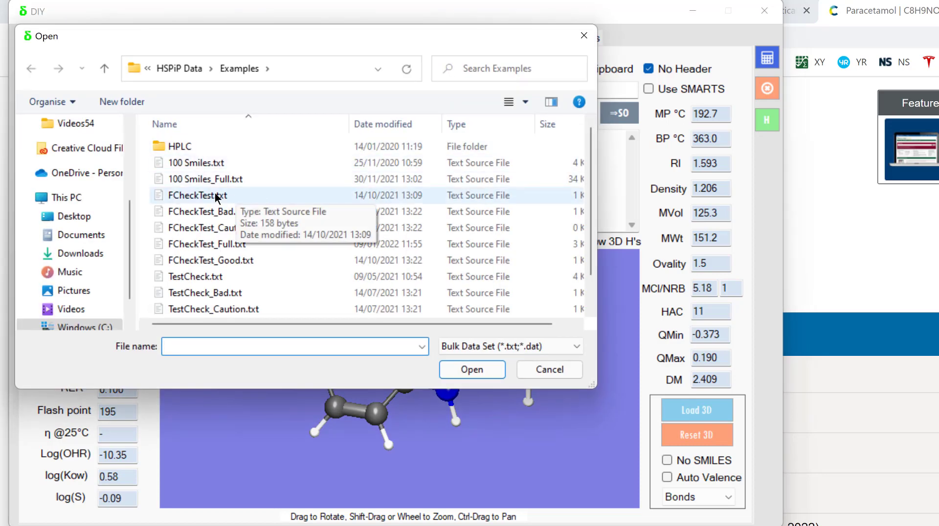
double_click(216, 195)
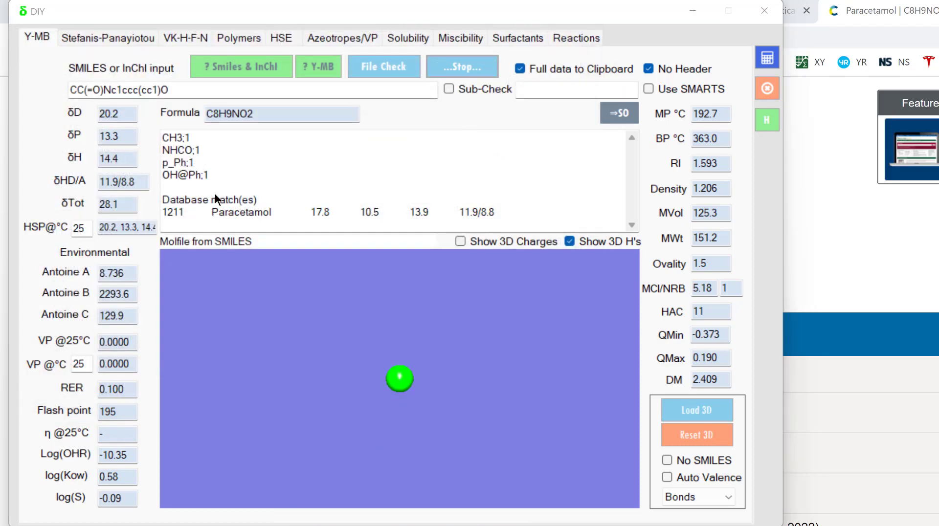
left_click(617, 370)
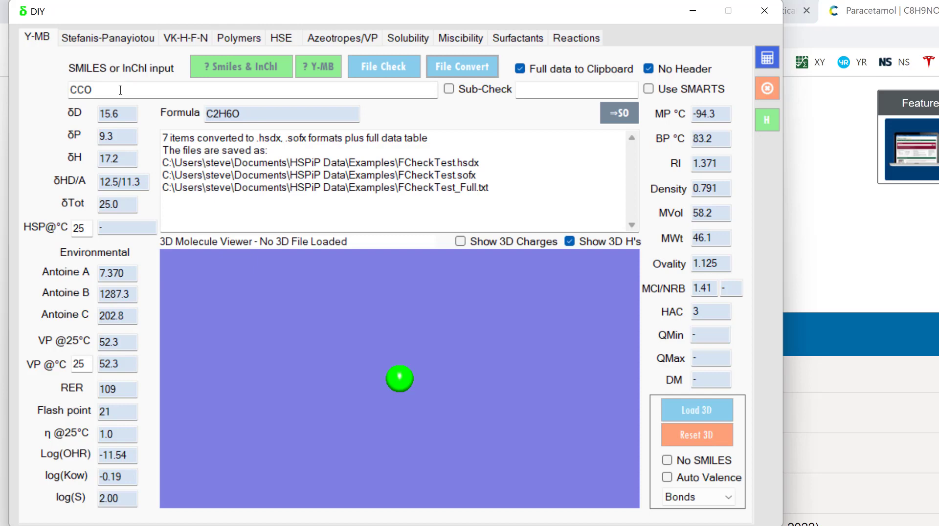
- Recalculate CCO so ethanol's full data is copied to the clipboard
left_click(767, 59)
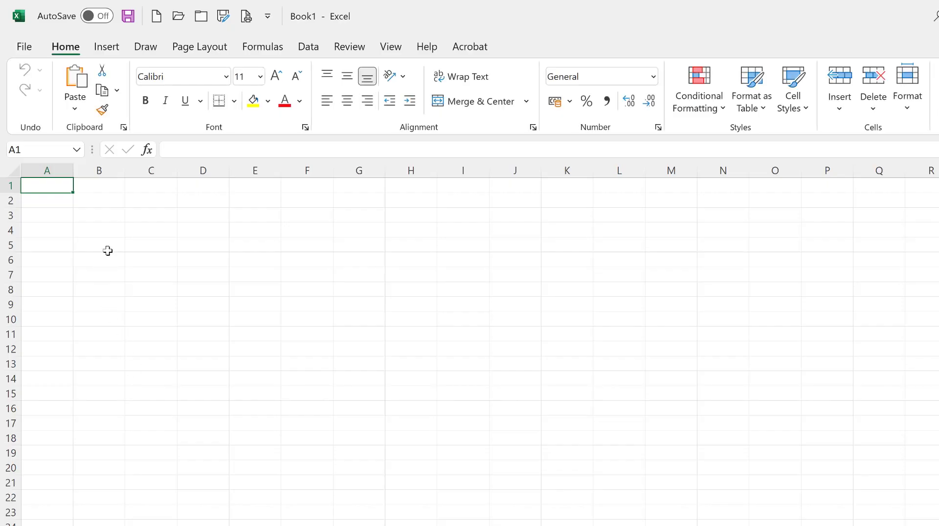
- Paste ethanol's full data into row 1, a headed copy at A3, and review columns S–AJ
key("ctrl+v")
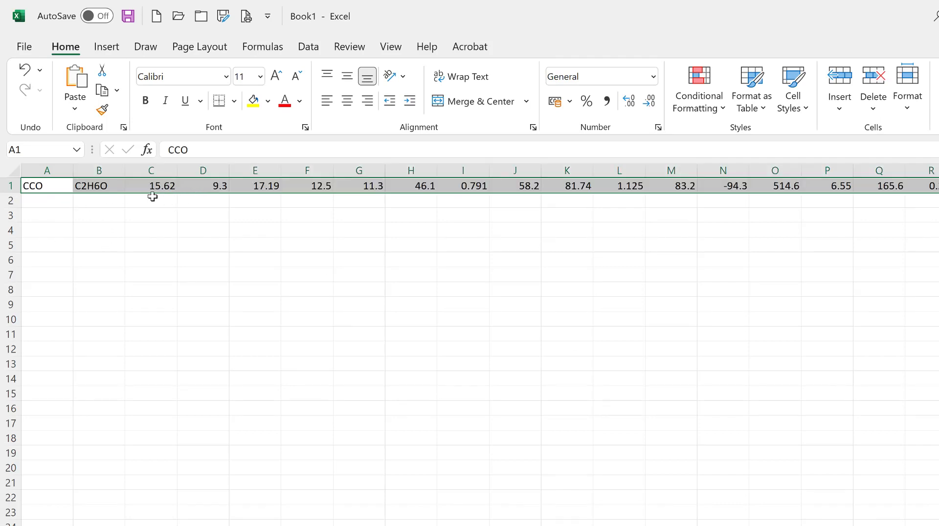
key("alt+Tab")
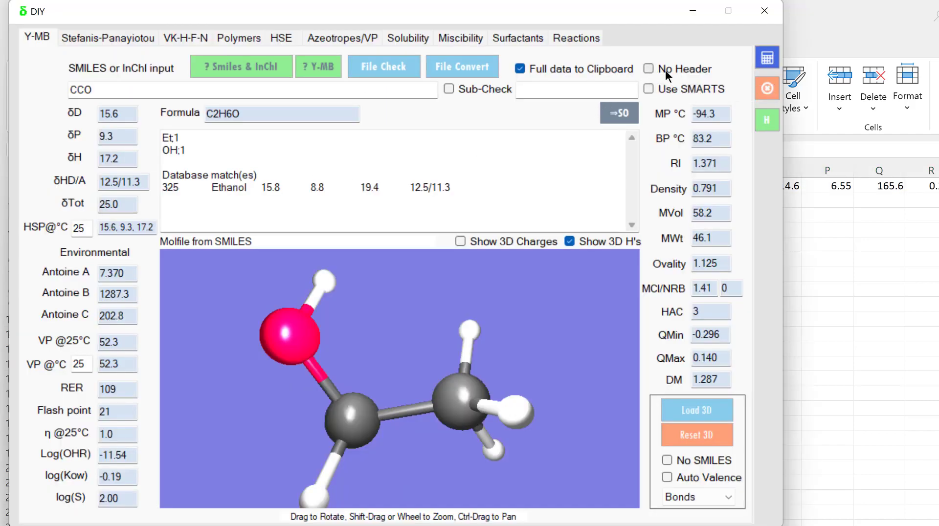
left_click(766, 58)
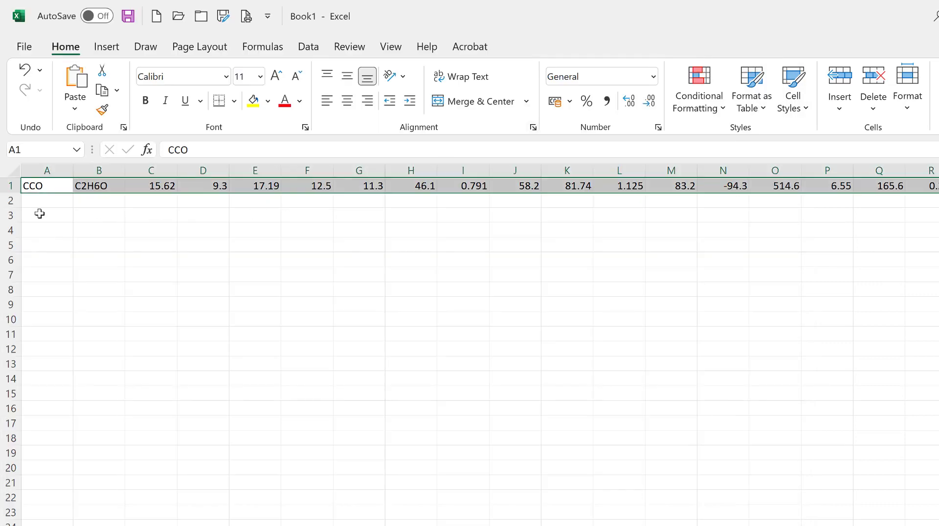
left_click(40, 213)
key("ctrl+v")
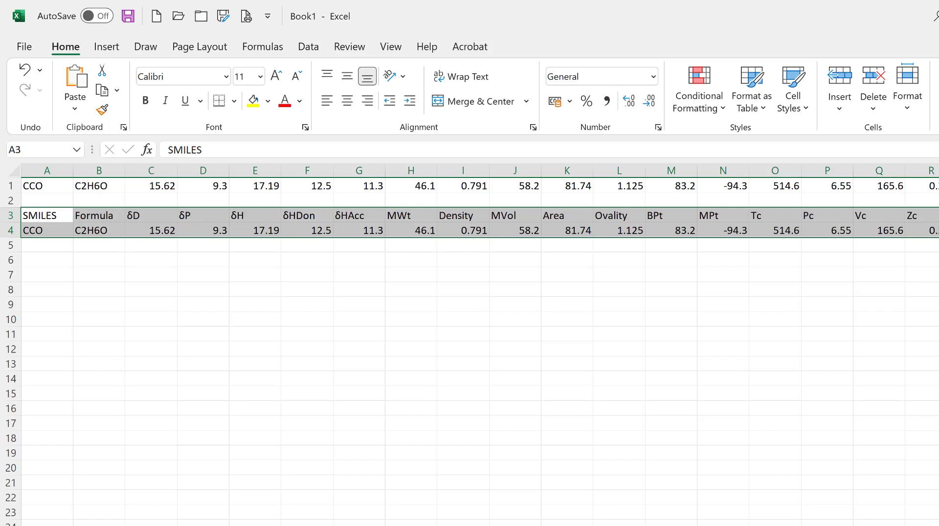
scroll(479, 346, "right", 6)
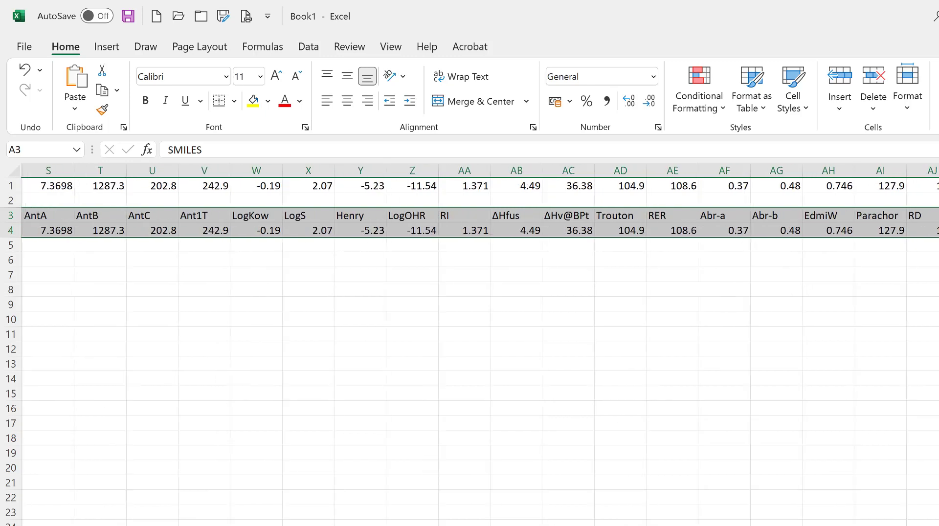
key("alt+Tab")
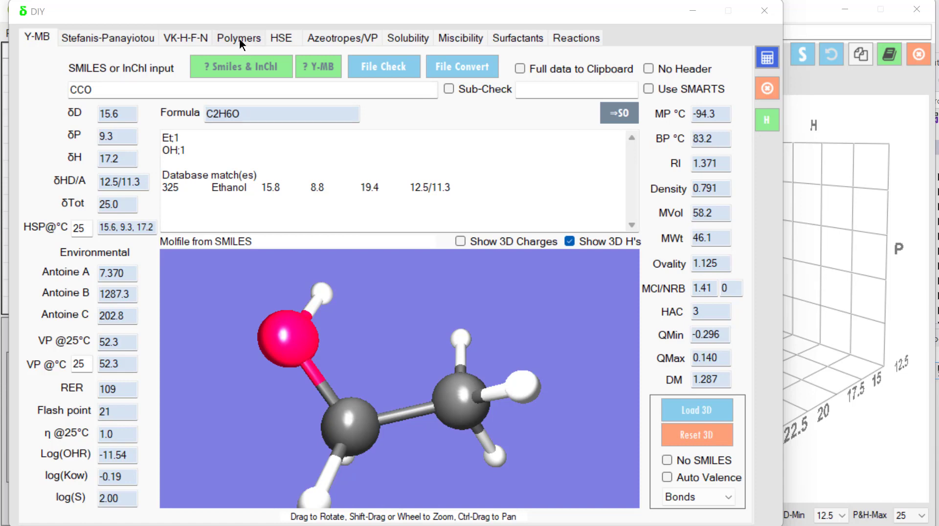
- On the Polymers tab, select Polyethylene and Poly(vinyl alcohol)
left_click(239, 38)
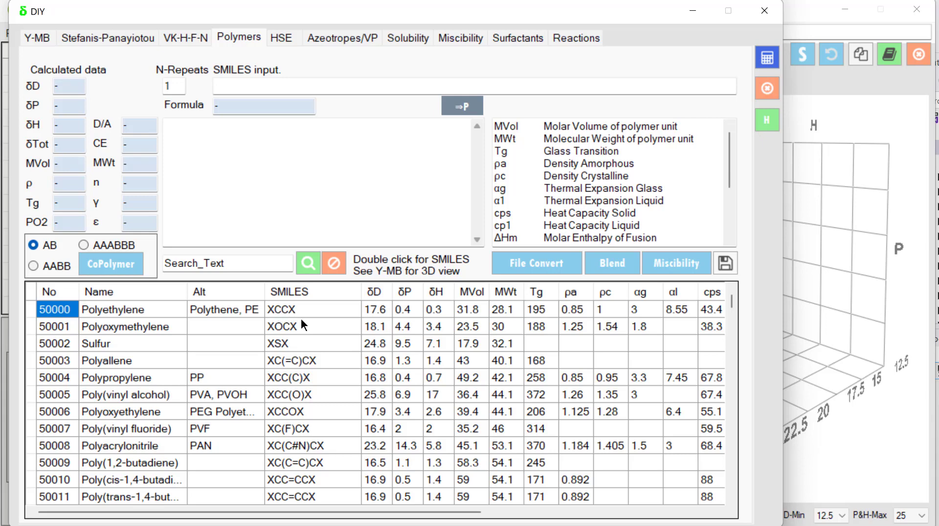
left_click(145, 396, "shift")
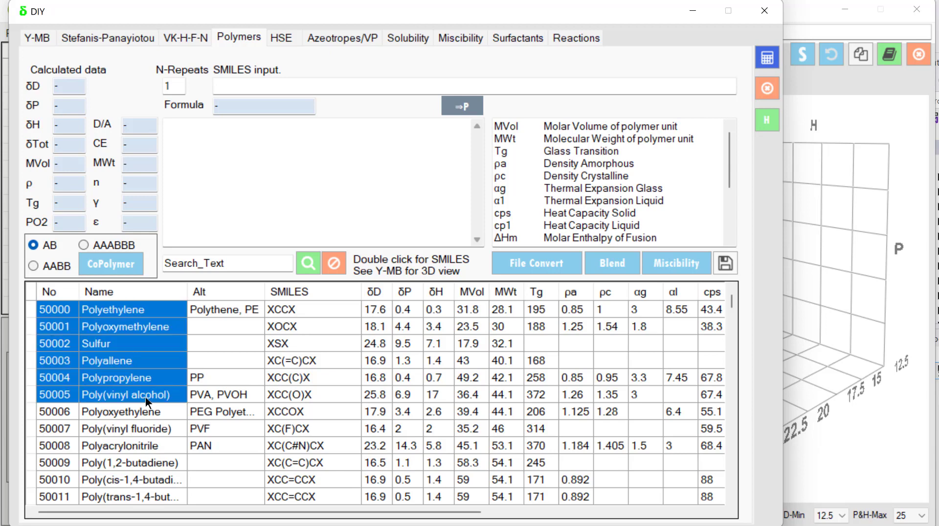
left_click(111, 309)
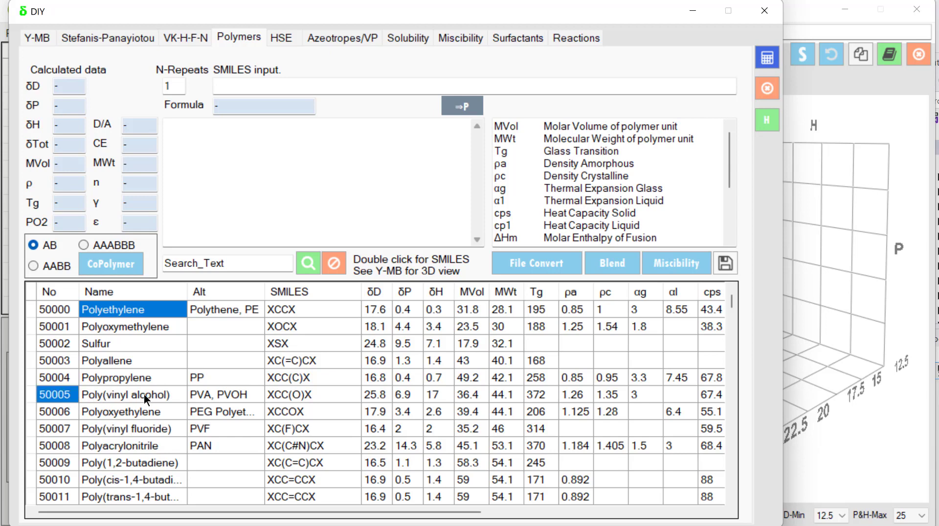
- Blend them at 60 and 40 wt%, giving HSP 19.2, 1.6, 3.5, then close the calculator
left_click(618, 267)
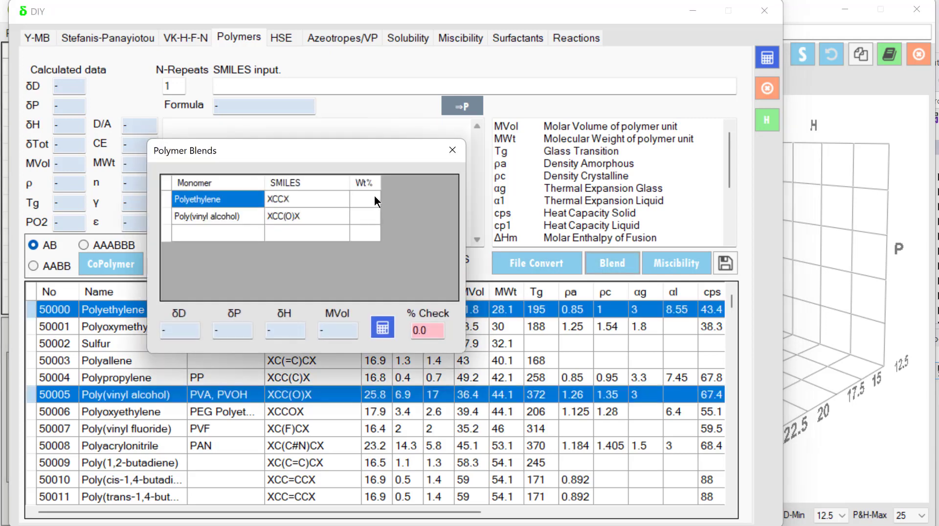
left_click(369, 195)
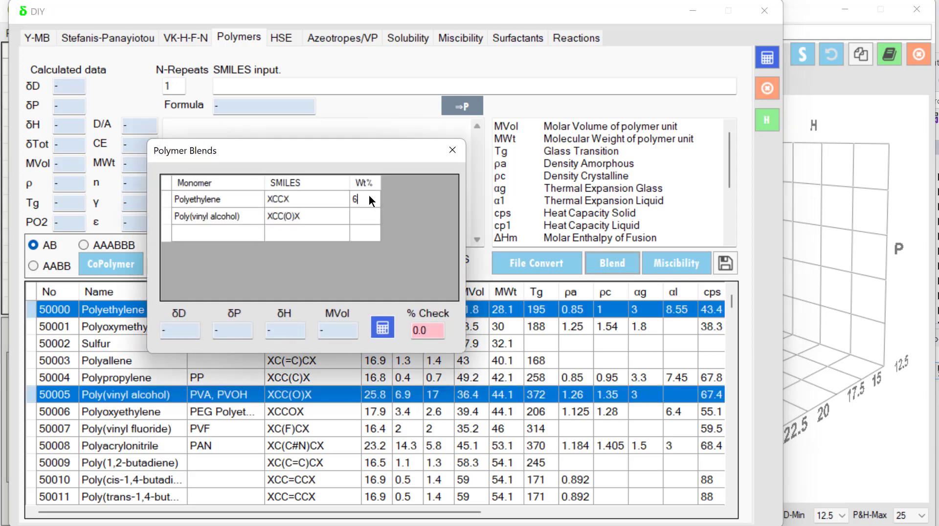
left_click(372, 218)
left_click(383, 331)
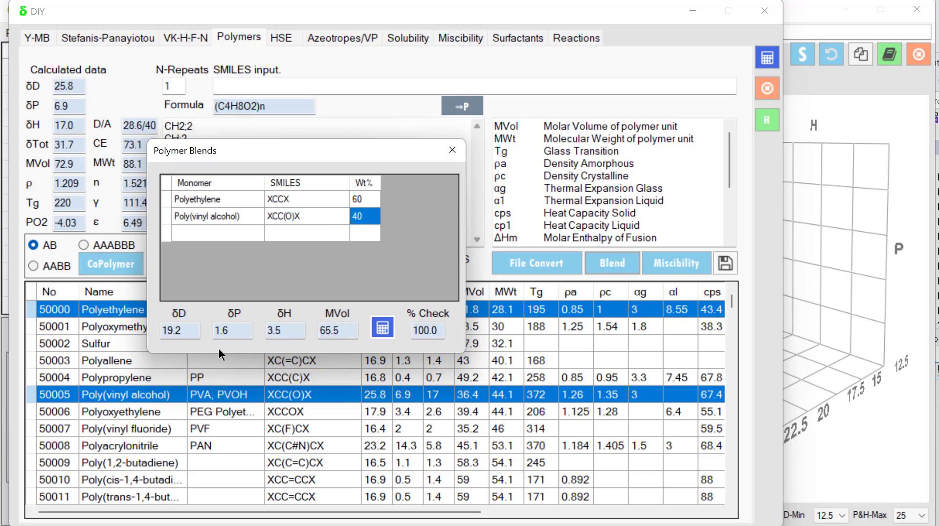
left_click(452, 150)
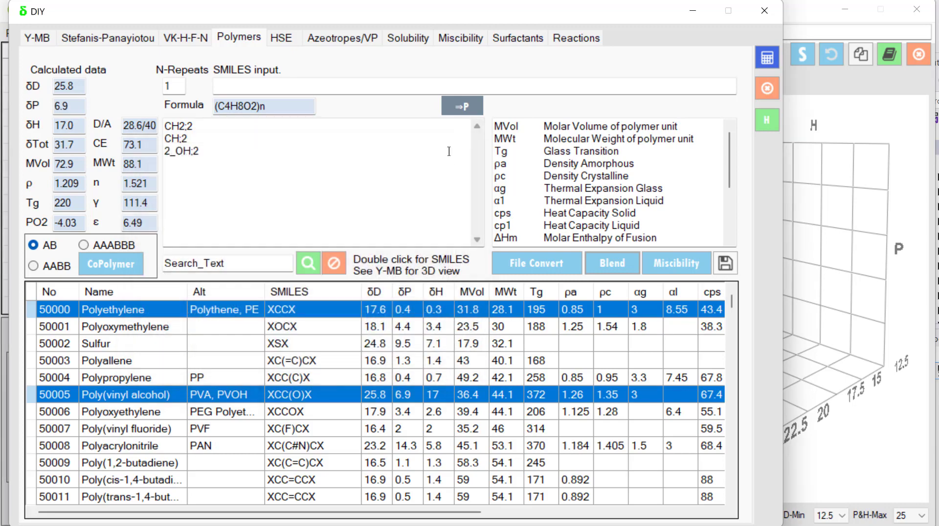
- Enter CCO and CC(=O)OCC as the solvents, finding the 45.0 mol%, 73.9 °C azeotrope
left_click(348, 36)
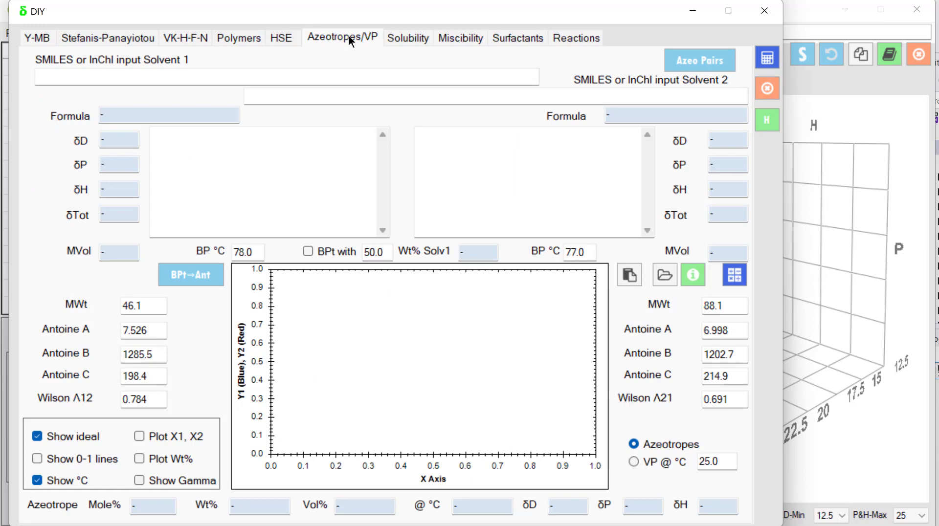
left_click(262, 77)
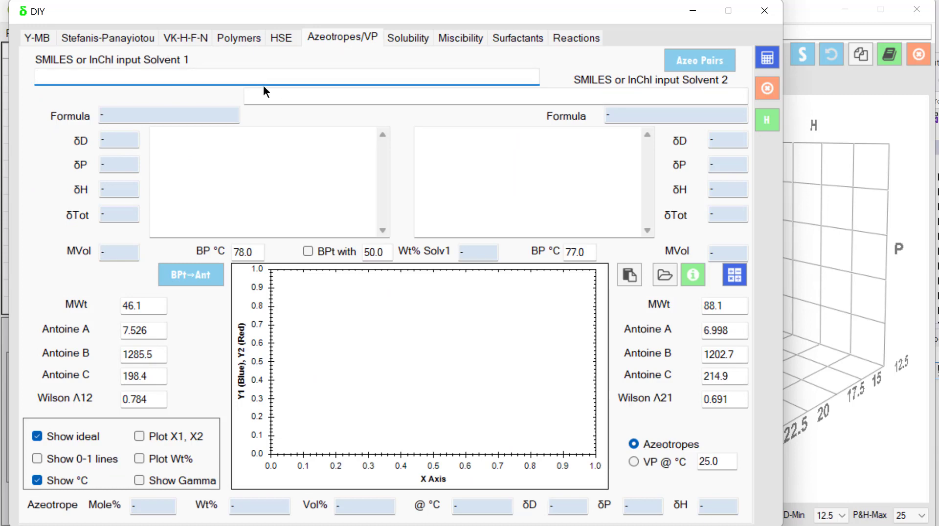
type("CCO")
left_click(320, 91)
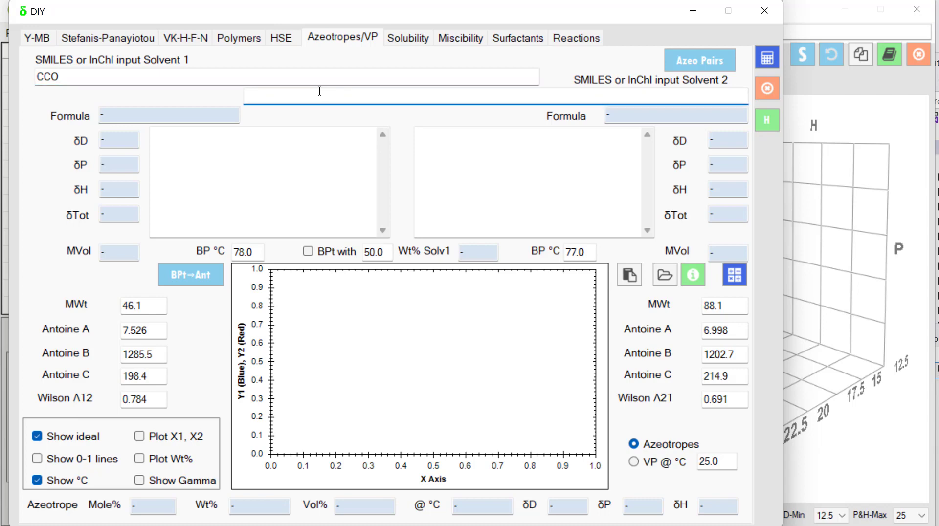
type("CC(=O)OCC")
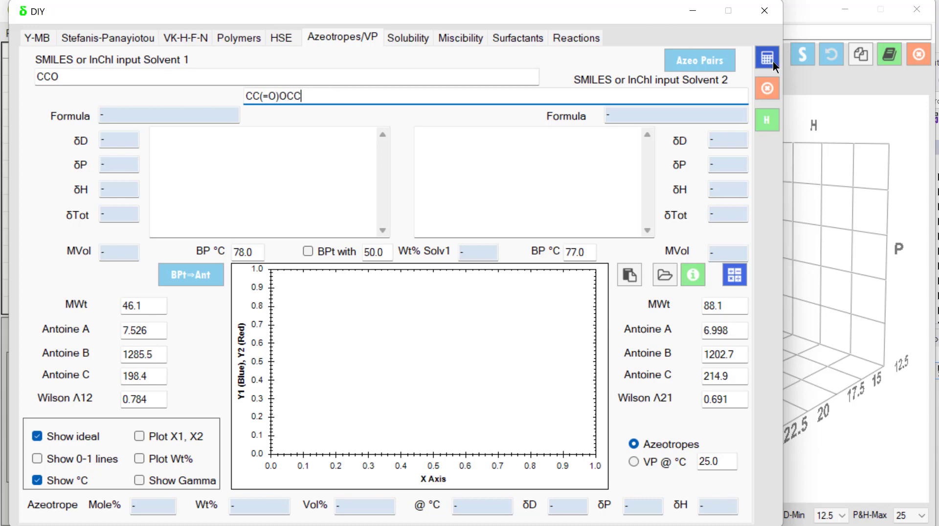
left_click(773, 60)
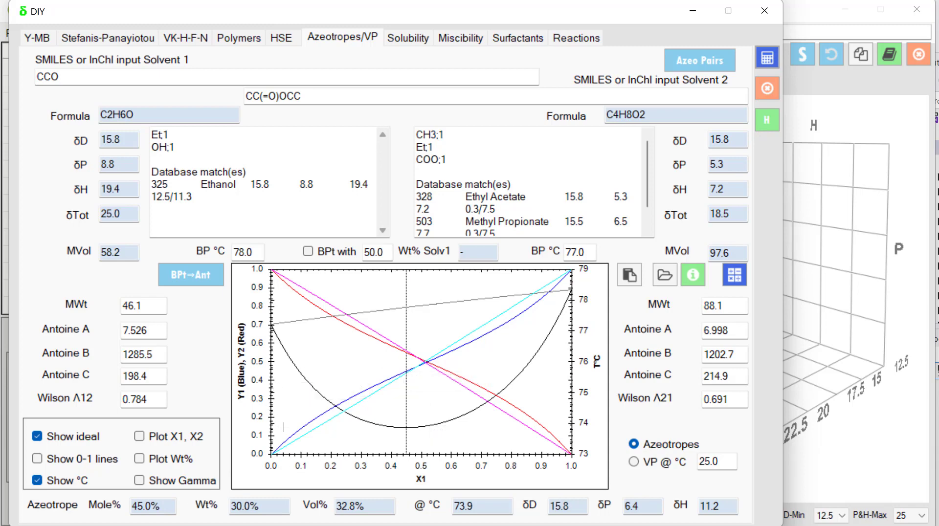
- Enter CCO and CCCCCCC as the two solvents and calculate their miscibility and phase diagram
left_click(454, 39)
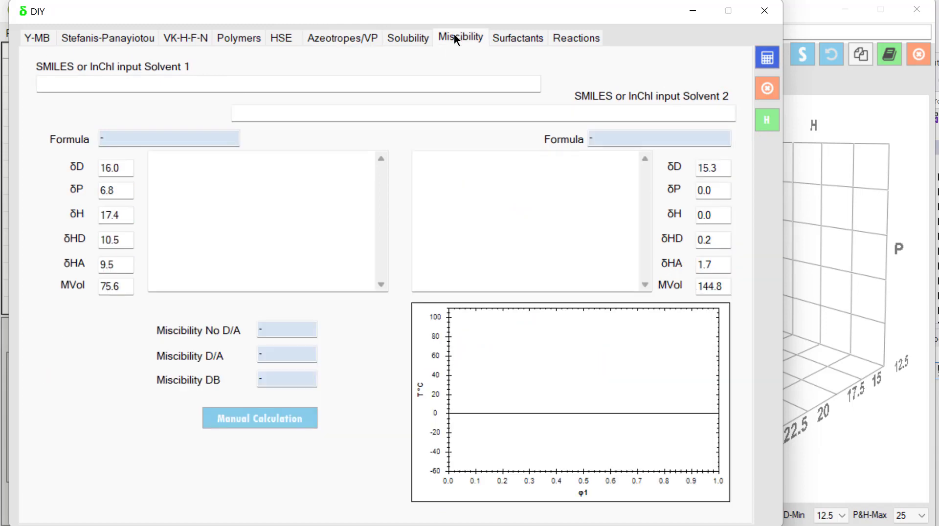
left_click(197, 81)
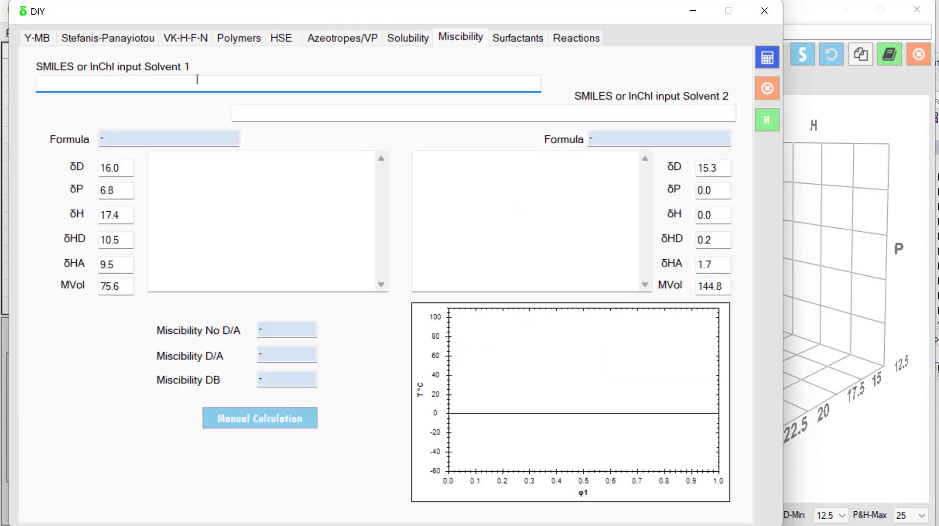
type("CCO")
left_click(350, 112)
type("CCCCCCC")
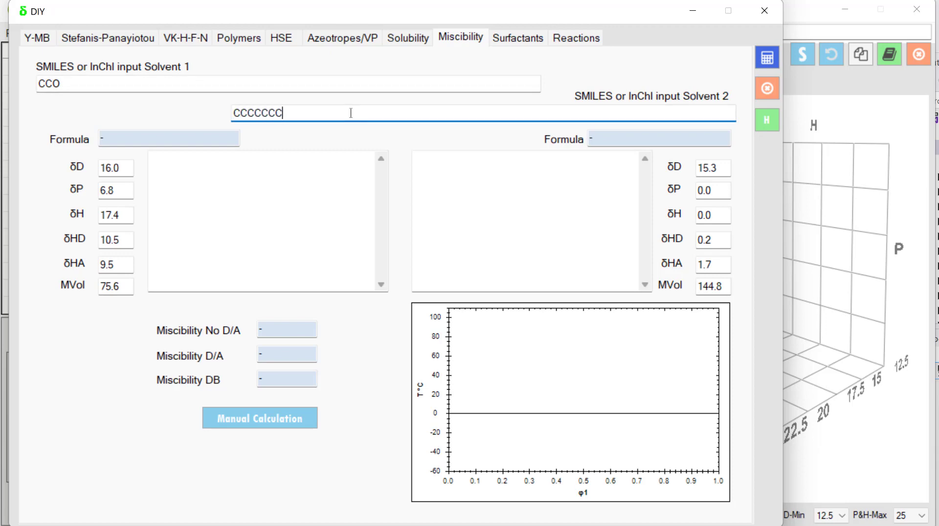
left_click(762, 54)
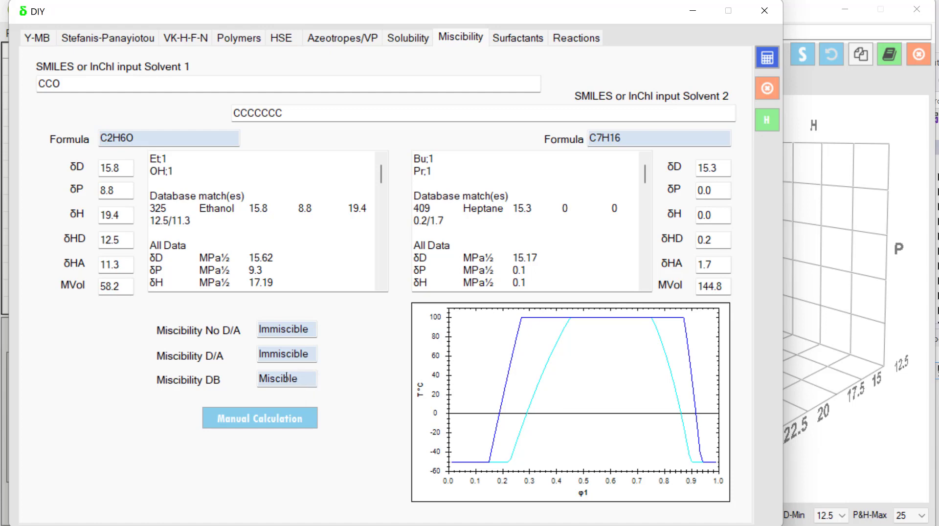
mouse_move(285, 383)
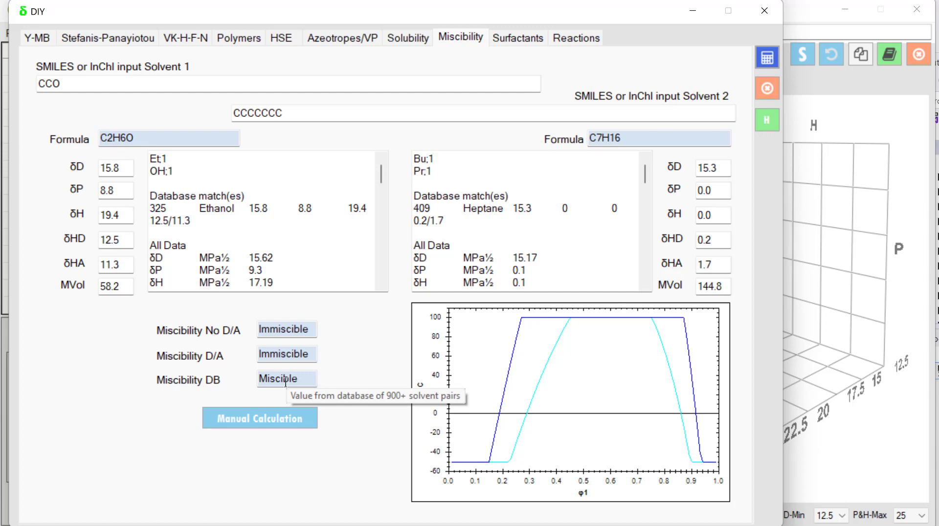